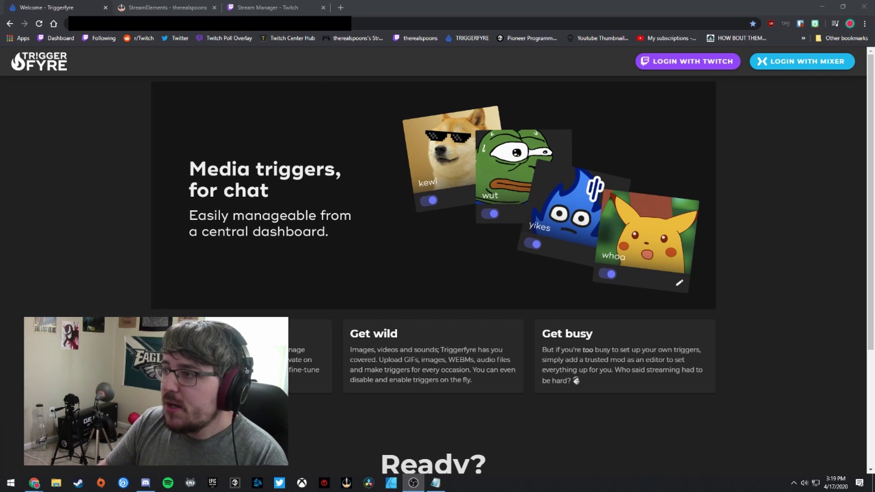
Log in to Triggerfyre with the Twitch account.
left_click(688, 66)
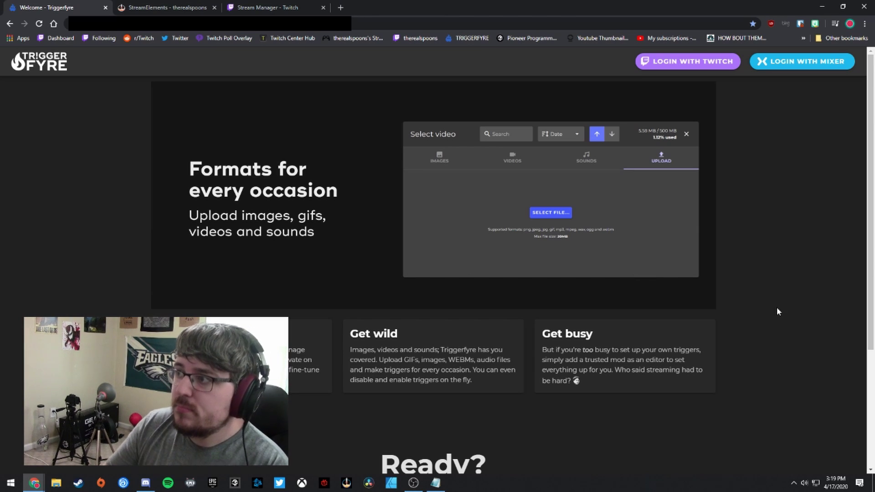
left_click(708, 65)
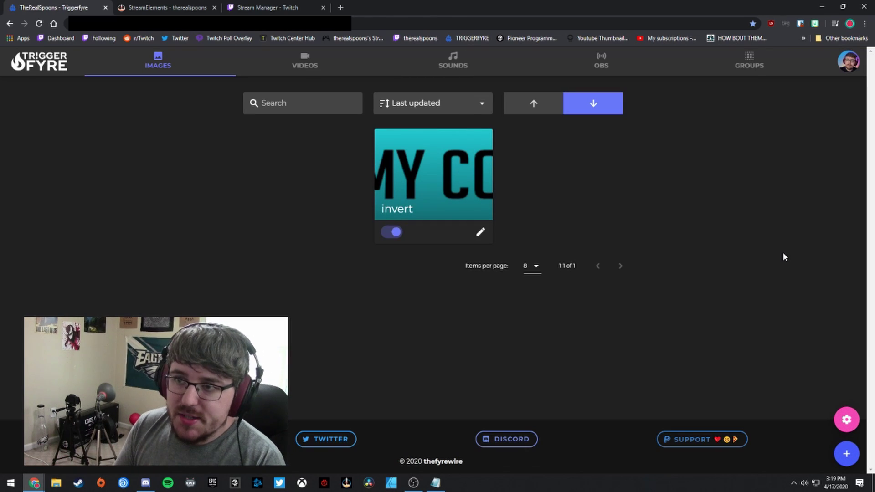
Look through the image, video, sound, OBS and group trigger pages.
left_click(147, 72)
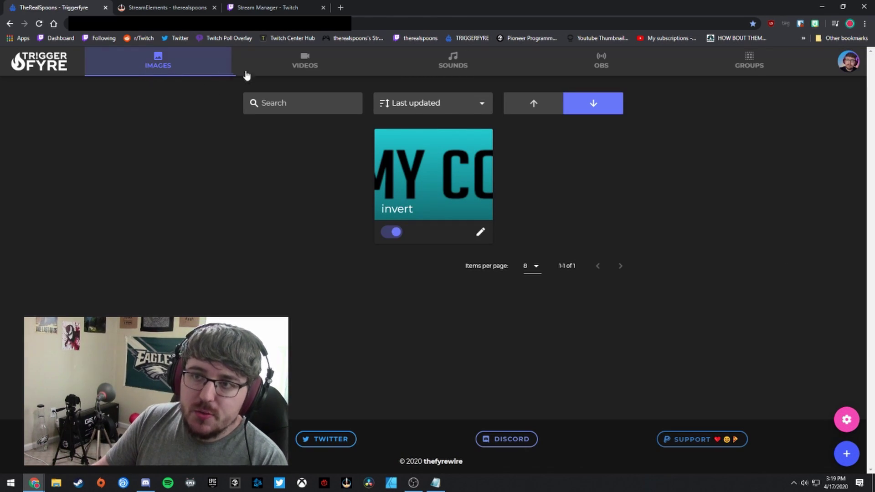
left_click(313, 69)
left_click(469, 64)
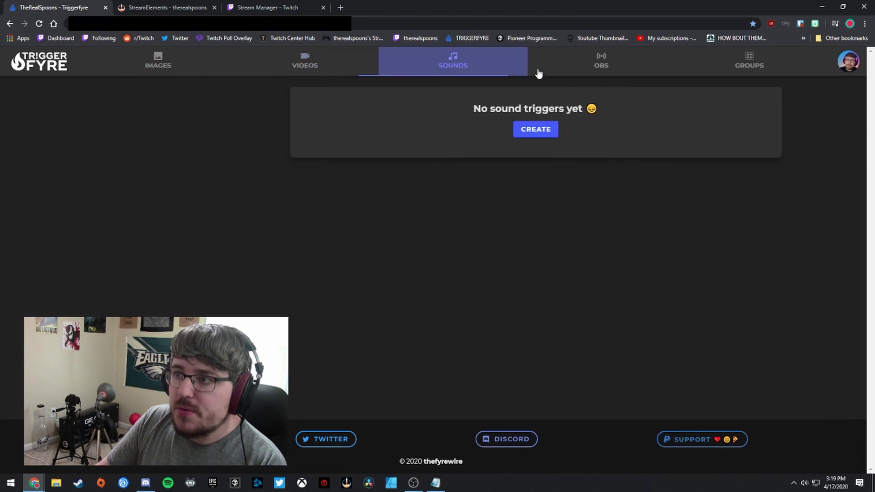
left_click(602, 67)
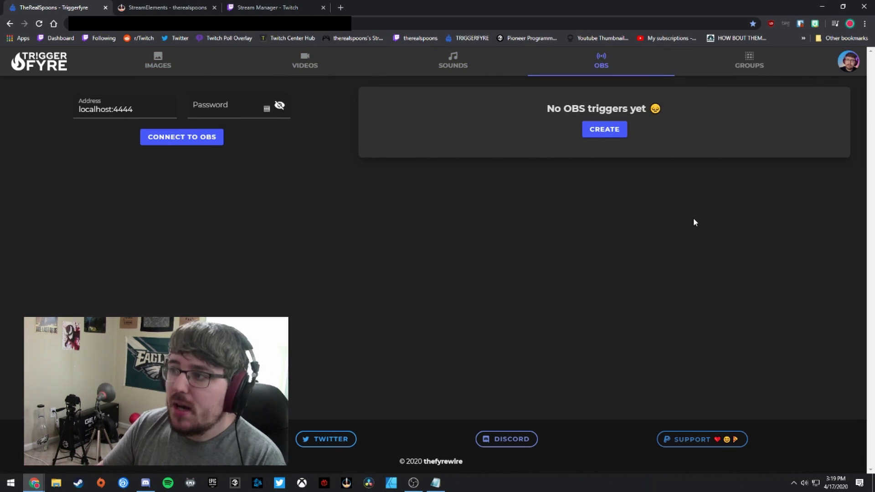
left_click(748, 63)
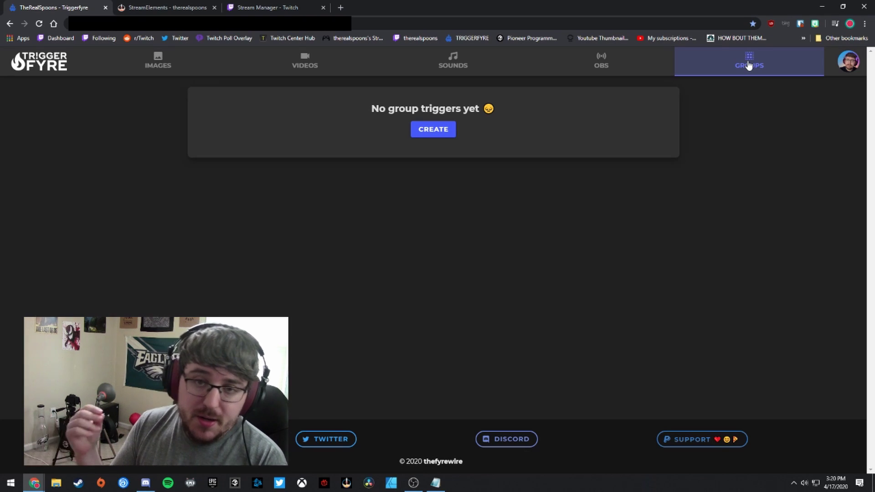
Start a new image trigger and name its command "art".
left_click(158, 62)
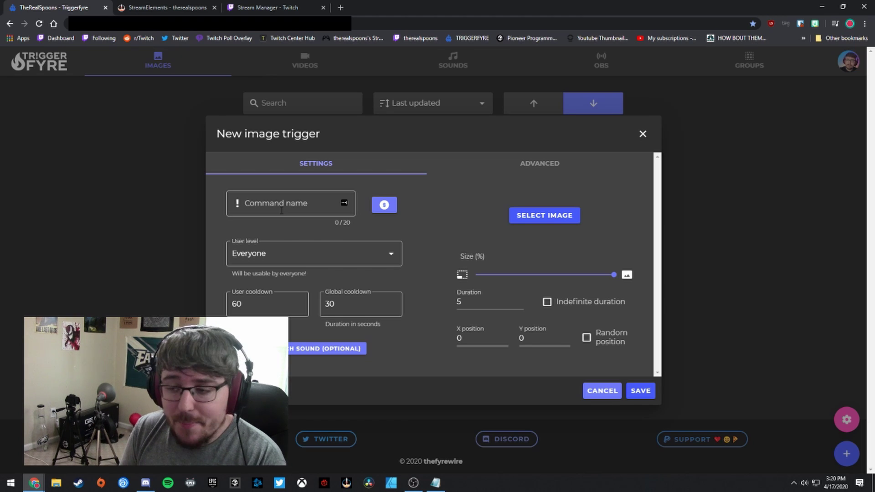
left_click(282, 210)
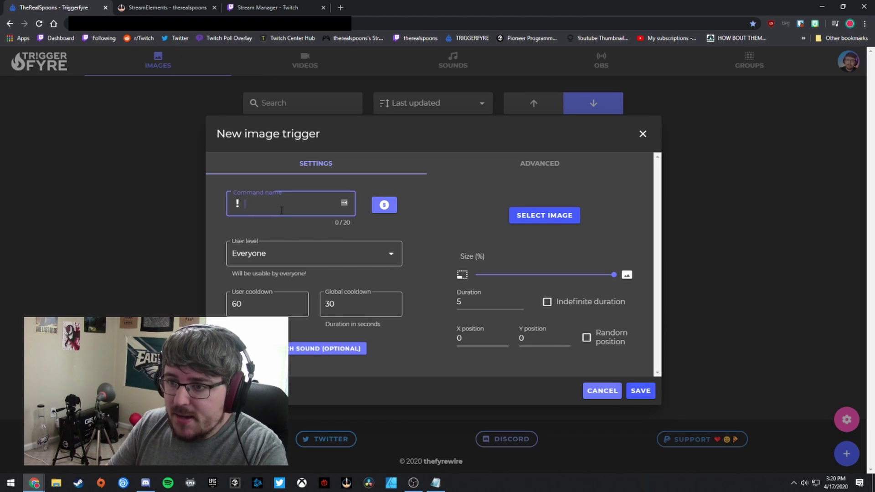
type("art")
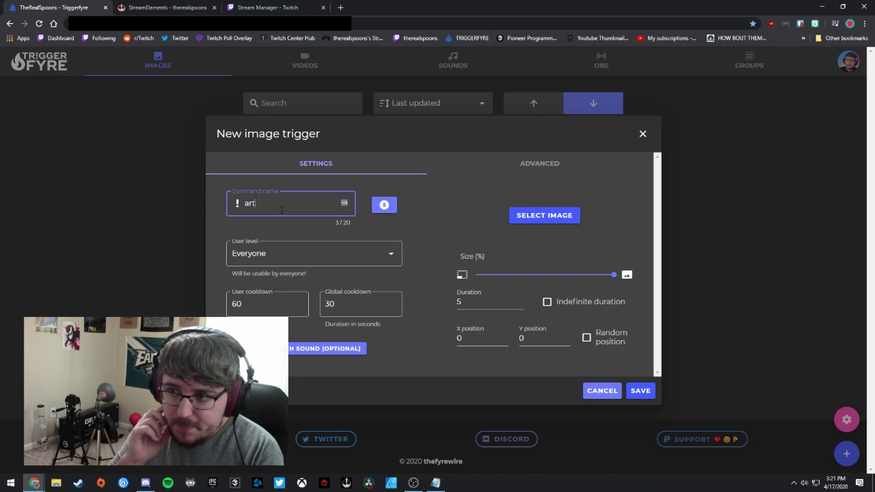
Link the new trigger to the Twitch channel point reward "Custom MS Paint Art", matching the name in the chat's rewards list.
left_click(390, 208)
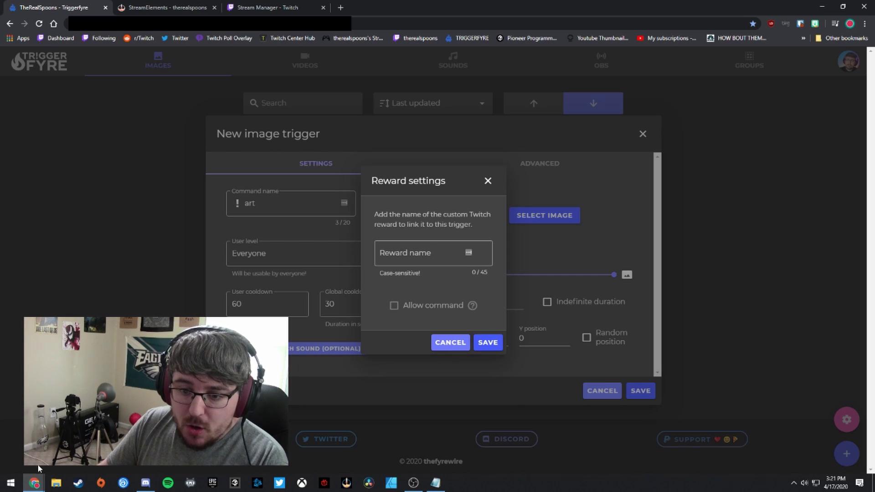
left_click(35, 482)
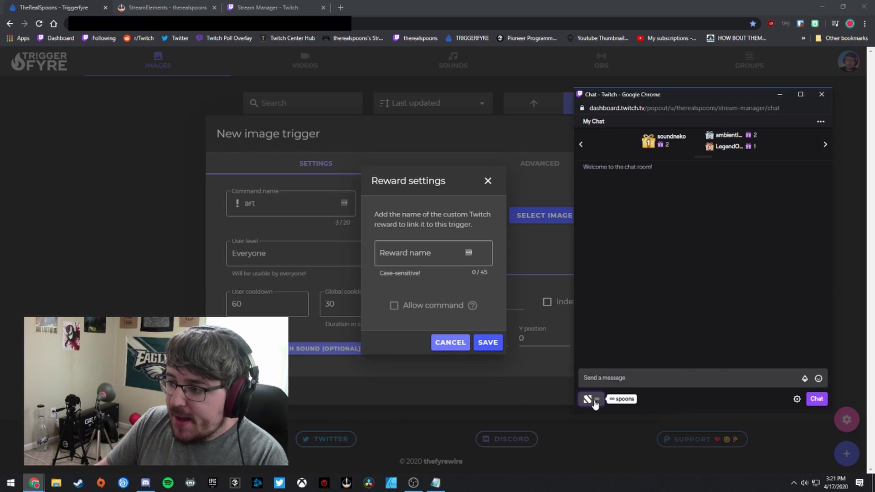
left_click(587, 399)
scroll(621, 335, "down", 2)
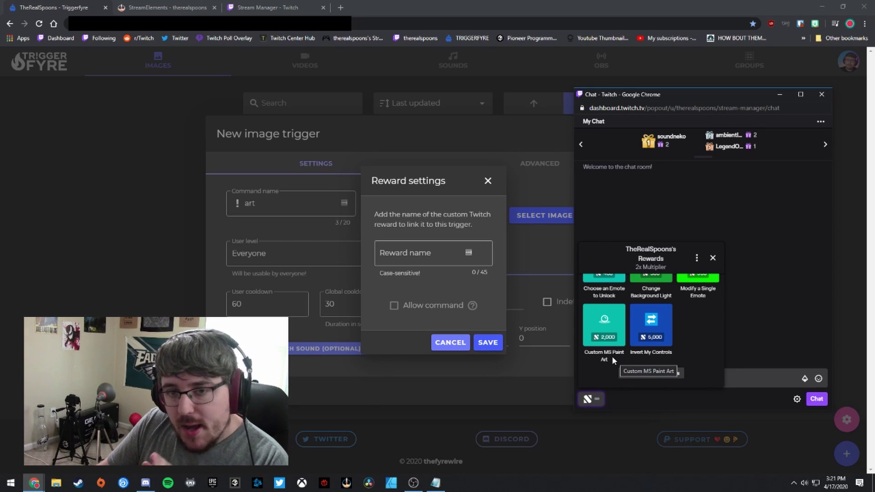
left_click_drag(611, 357, 587, 352)
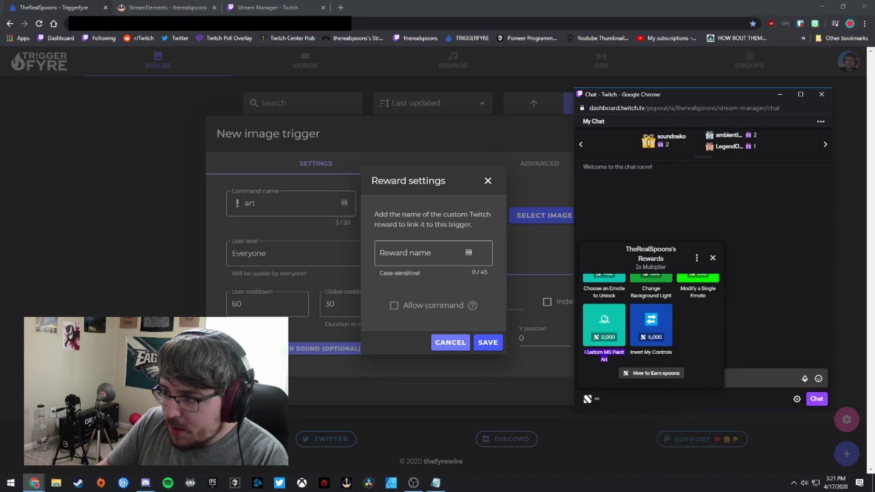
left_click(418, 260)
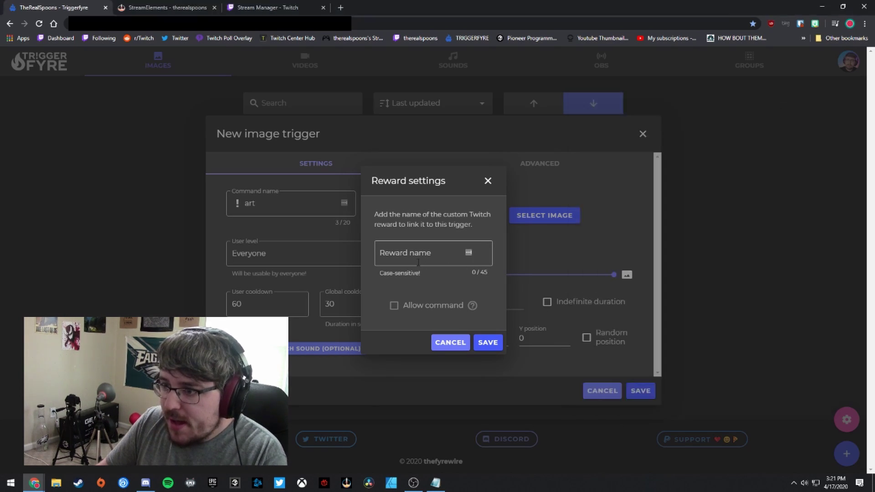
type("Custom MS Paint Art")
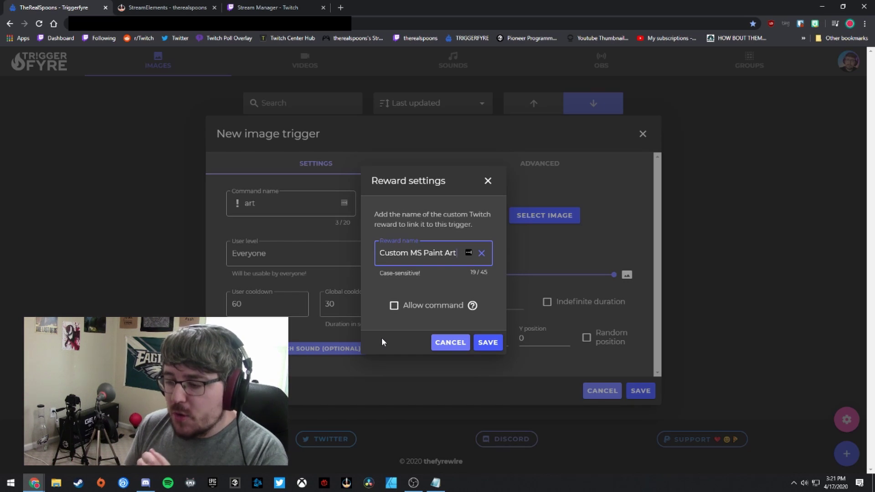
left_click(488, 342)
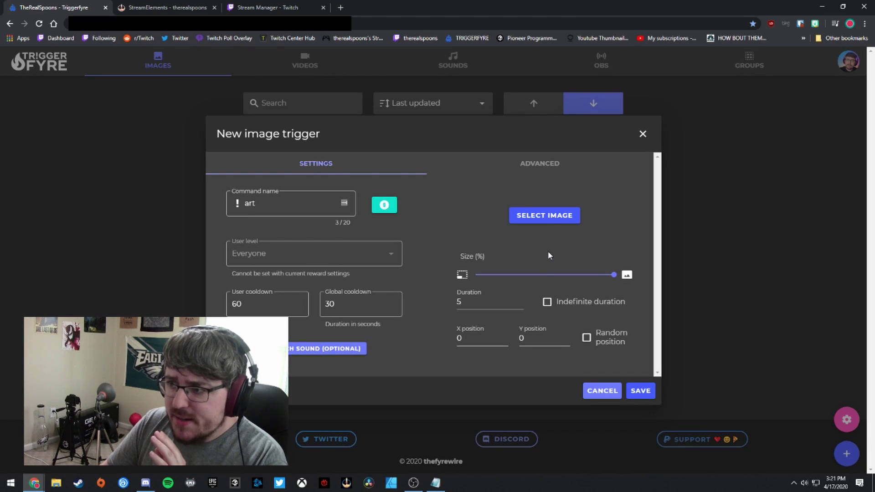
Choose BobRoss.gif as the trigger's image and attach the sound The Price is Right Losing Horn - Gaming Sound Effect (HD).mp3.
left_click(553, 216)
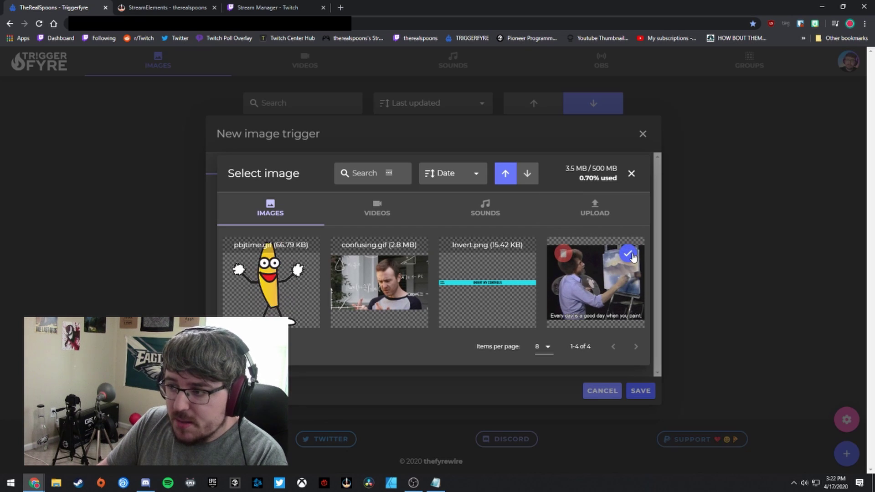
left_click(628, 253)
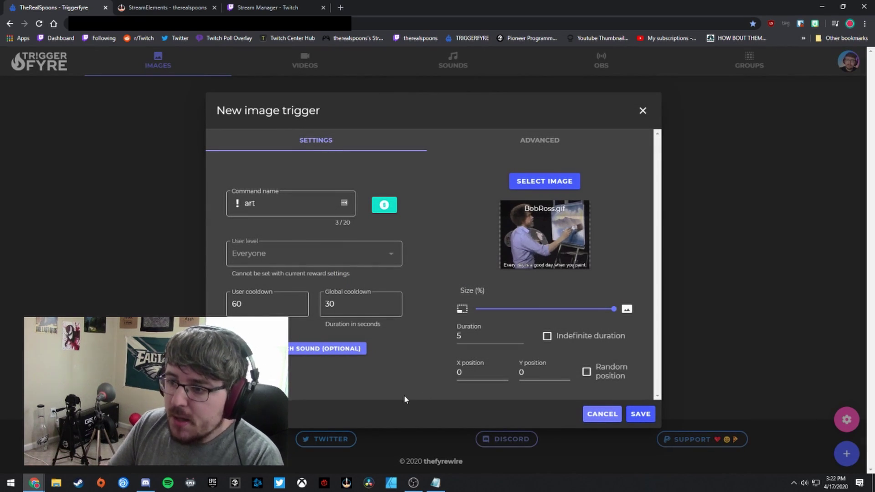
left_click(329, 349)
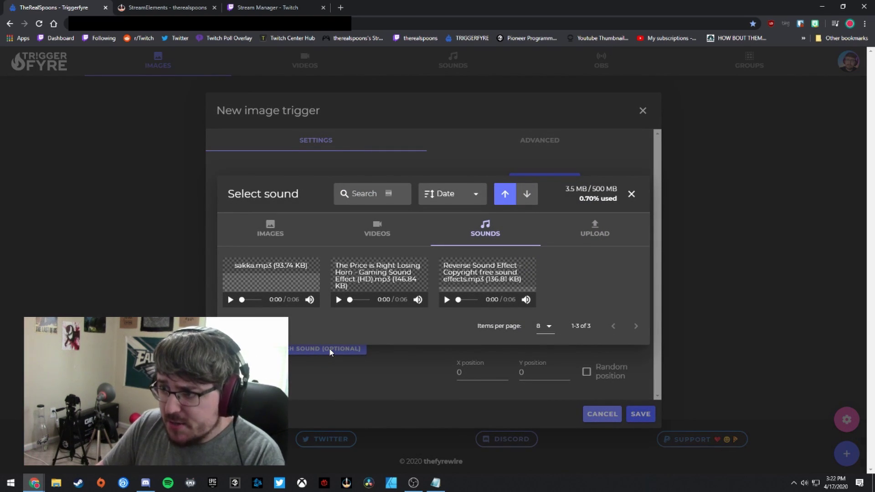
left_click(409, 274)
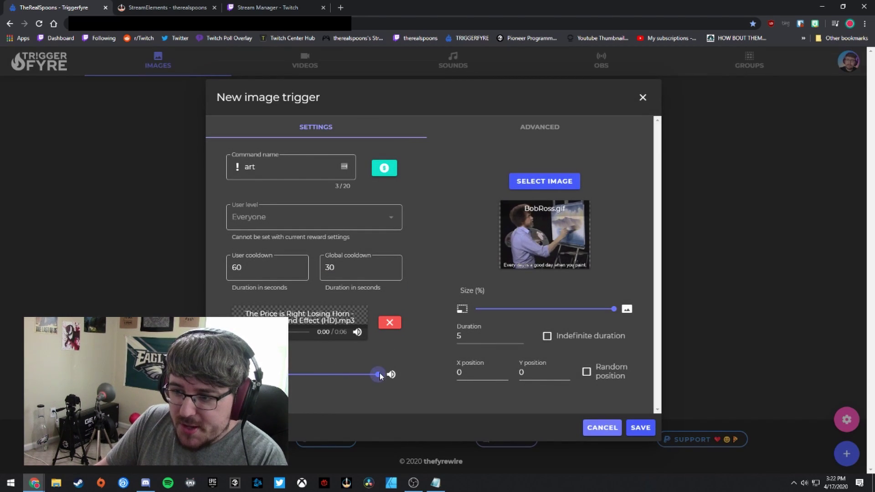
Lower the attached sound's volume to 20% and save the art trigger.
left_click_drag(378, 374, 278, 376)
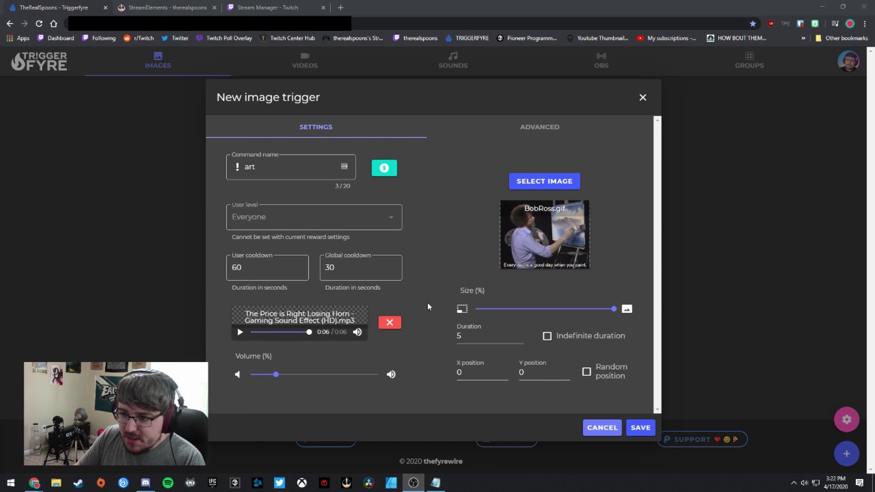
mouse_move(285, 372)
left_mouse_down()
mouse_move(302, 376)
mouse_move(277, 375)
left_mouse_up()
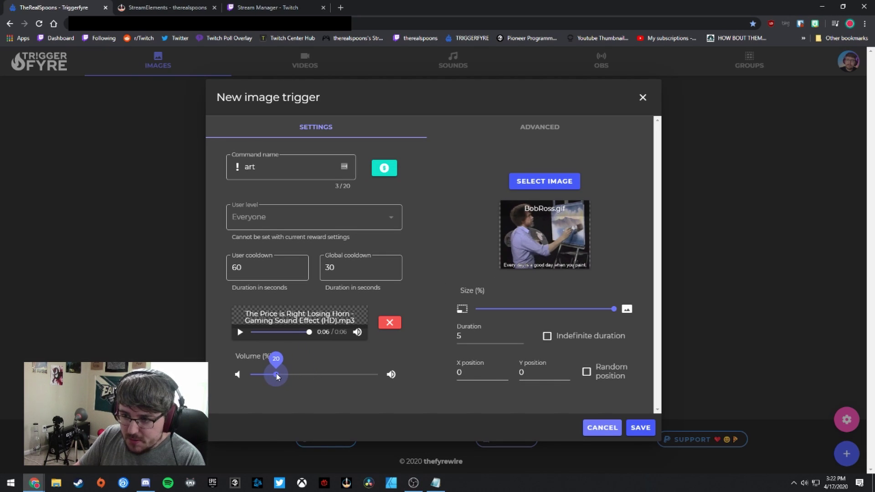
left_click(641, 429)
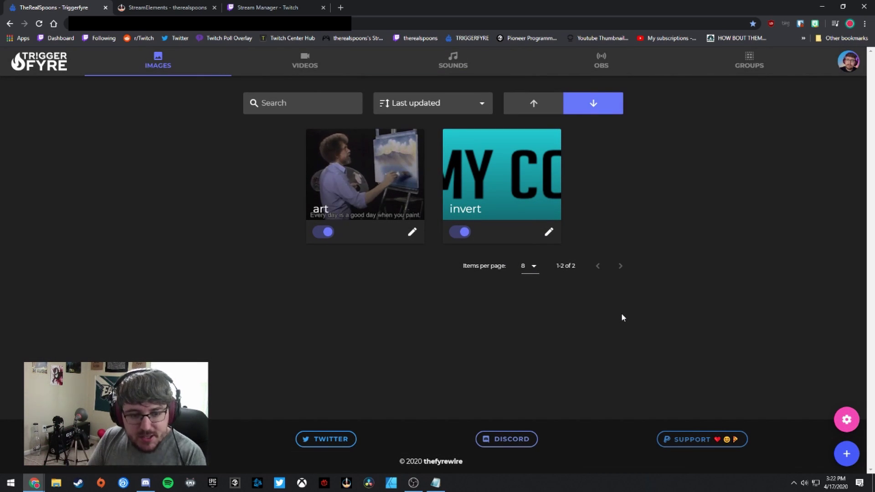
Copy the widget token from the Triggerfyre settings and close them.
left_click(847, 419)
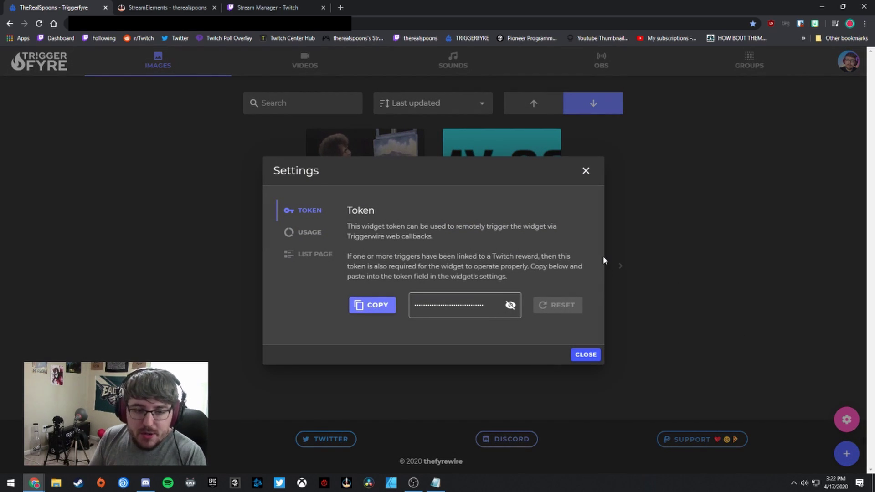
left_click(378, 304)
left_click(585, 173)
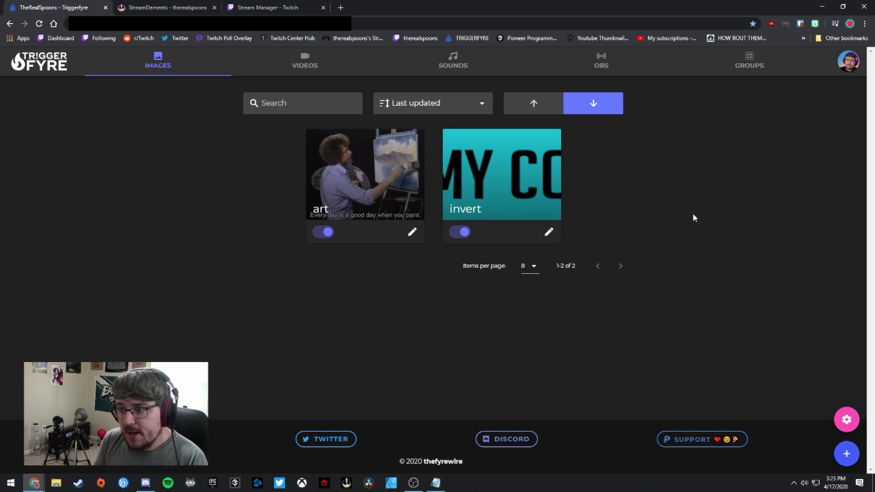
Switch to the StreamElements overlay editor, collapse the widget's settings and reposition the Triggerfyre widget on the canvas.
left_click(180, 7)
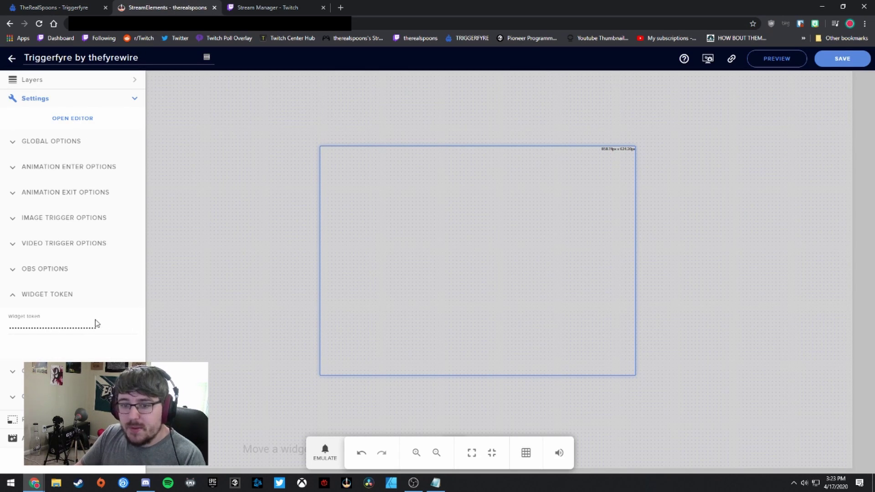
left_click(19, 298)
left_click(129, 100)
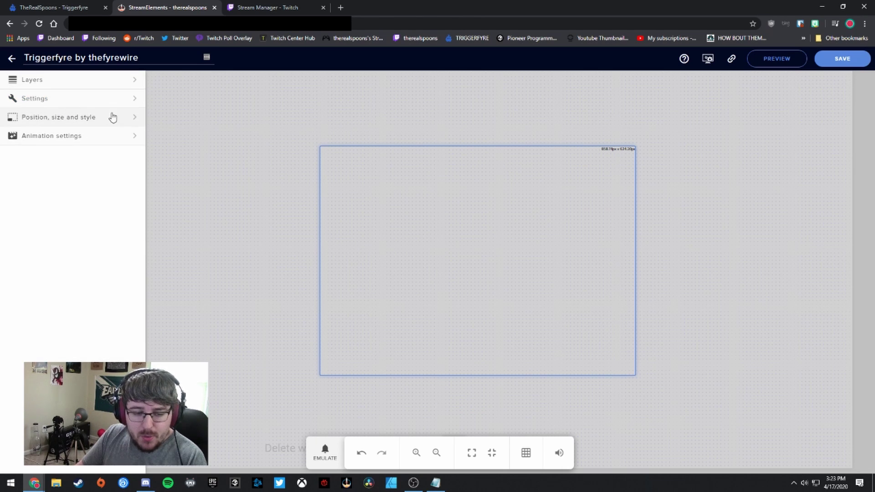
left_click_drag(492, 304, 488, 256)
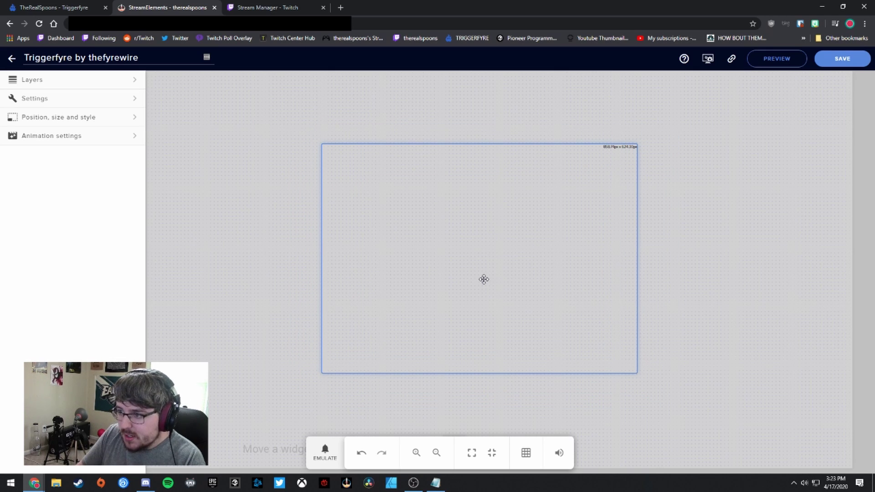
left_click_drag(483, 279, 450, 348)
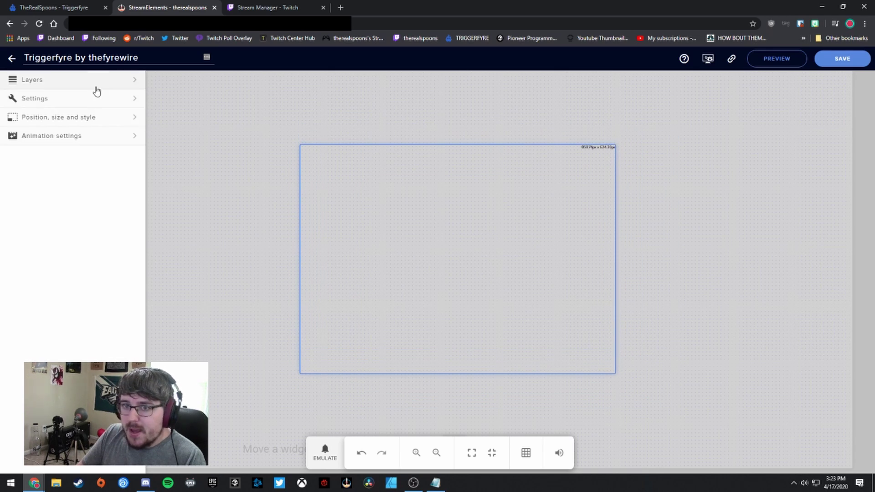
Examine the widget token field in the StreamElements widget settings and the matching token in Triggerfyre's settings.
left_click(98, 101)
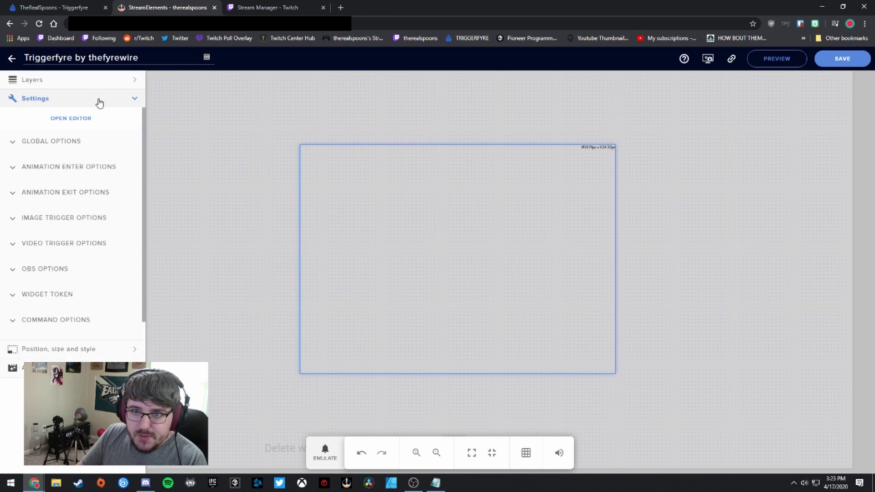
left_click(15, 300)
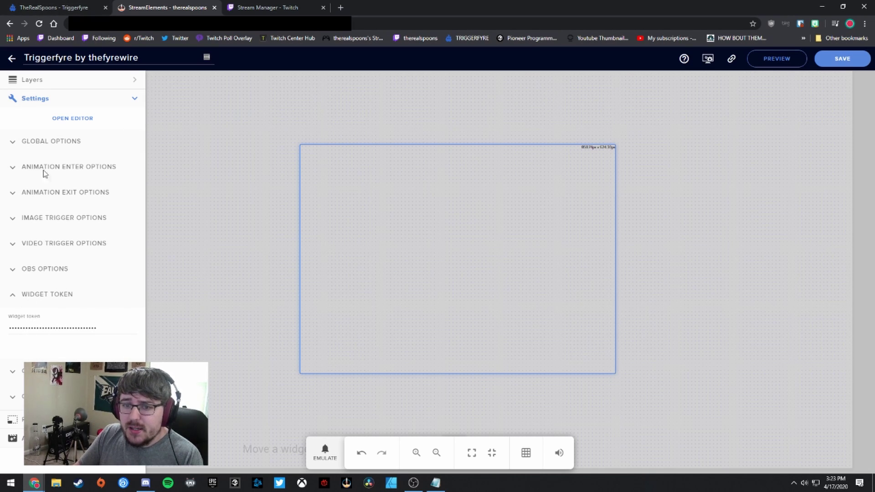
key("ctrl+1")
left_click(846, 422)
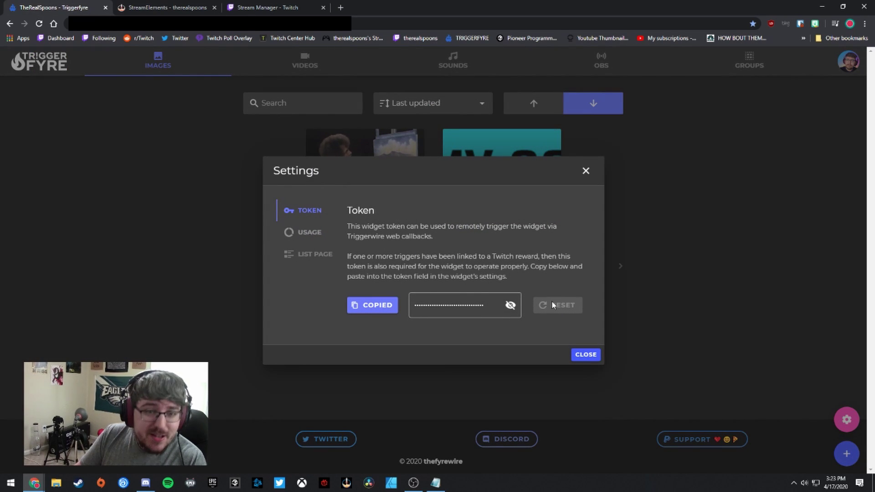
left_click(586, 171)
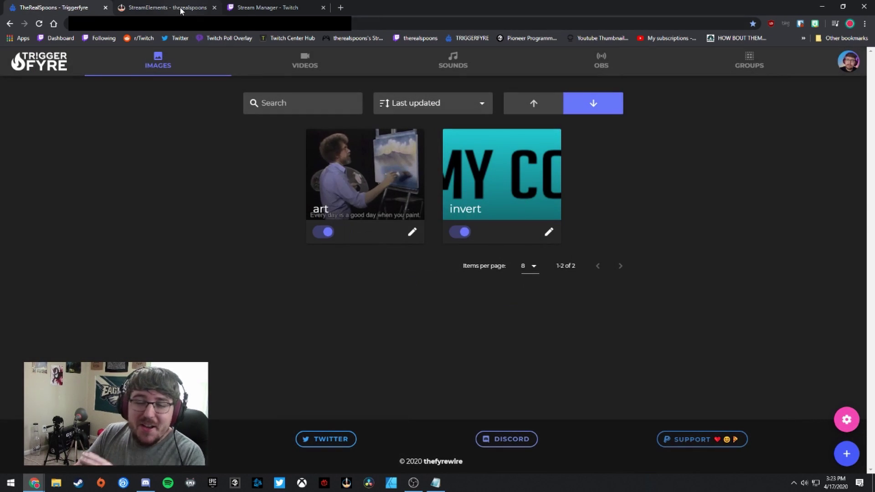
left_click(181, 10)
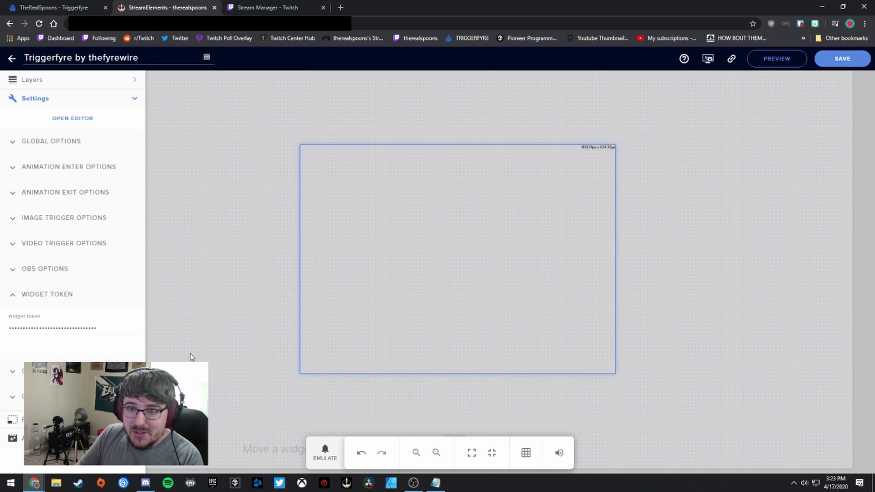
left_click(14, 300)
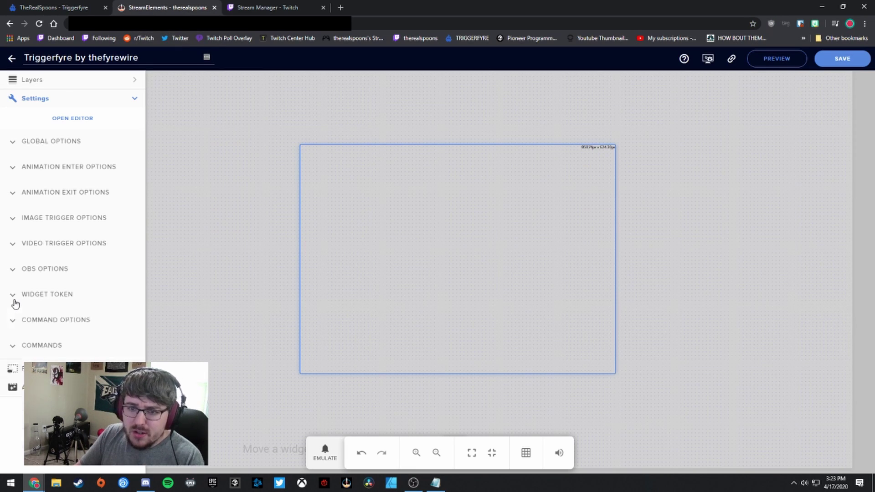
Examine the Triggerfyre widget's image trigger options, including the optional sound timing choices, and its global options.
left_click(14, 218)
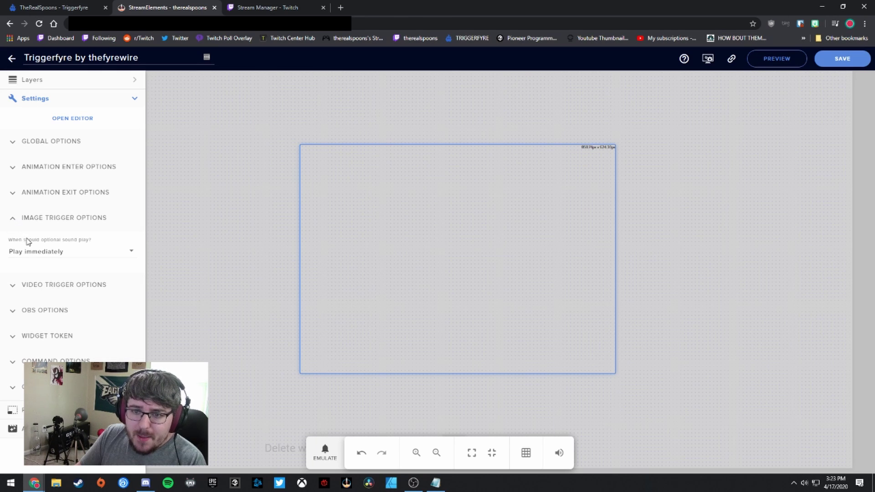
left_click(78, 253)
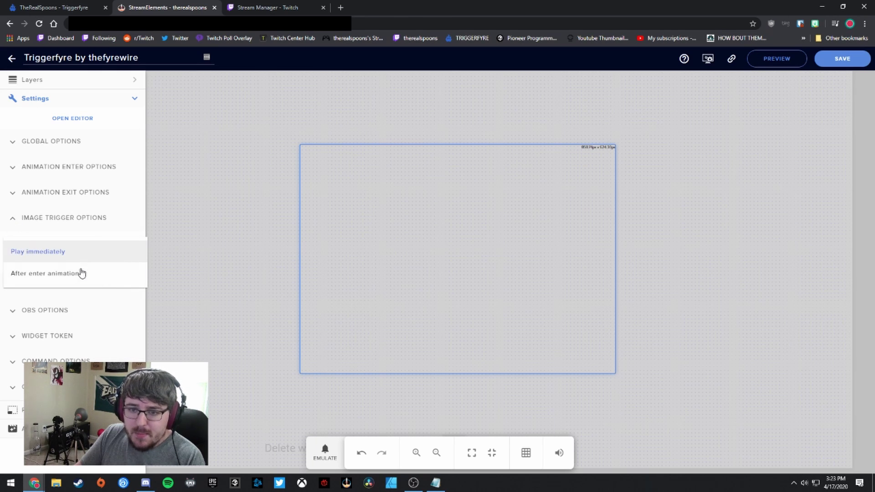
left_click(94, 241)
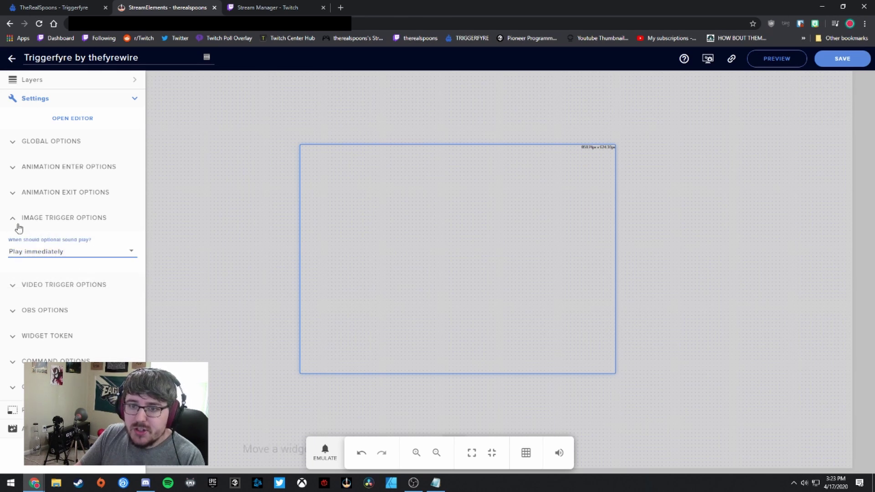
left_click(13, 220)
left_click(13, 144)
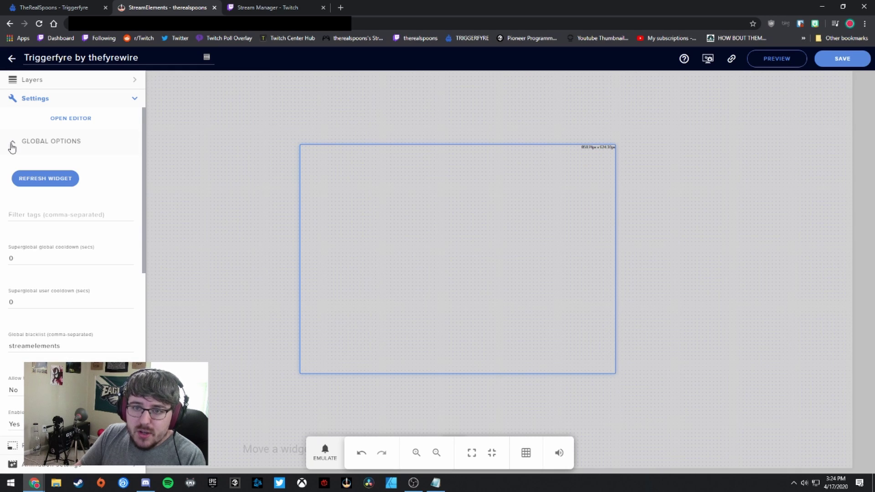
scroll(71, 318, "down", 4)
scroll(40, 210, "up", 4)
left_click(12, 142)
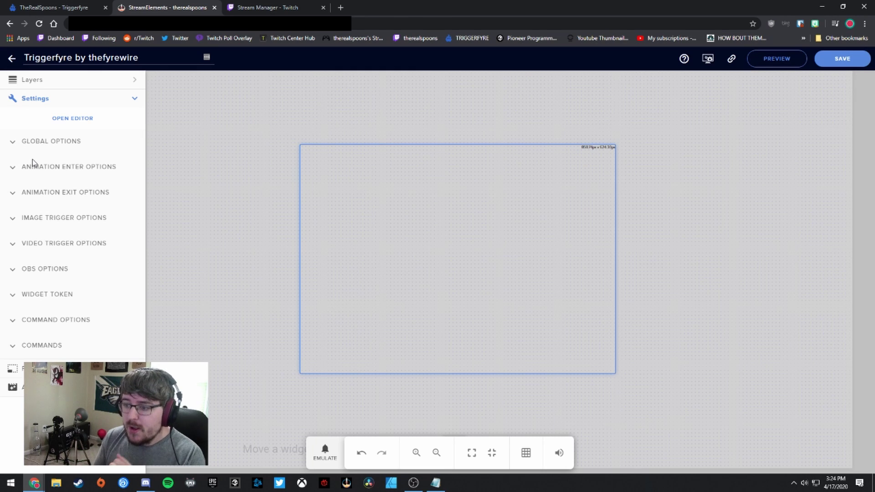
Save the Triggerfyre overlay, switch to OBS and reposition its window over the browser.
left_click(840, 58)
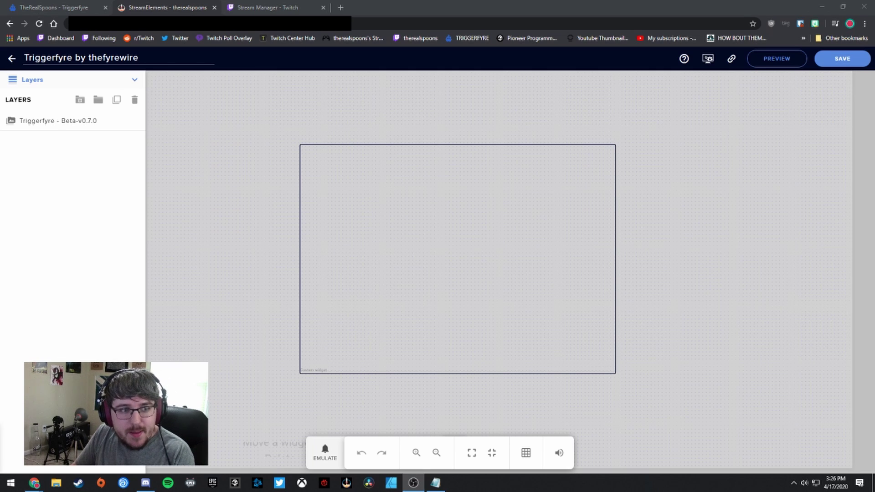
left_click(413, 483)
left_click_drag(373, 308, 585, 77)
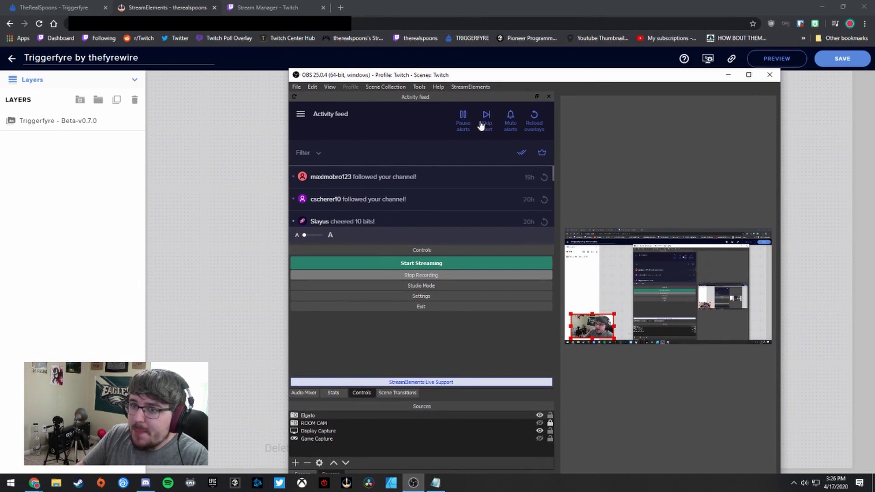
left_click_drag(667, 84, 629, 93)
left_click_drag(506, 89, 526, 66)
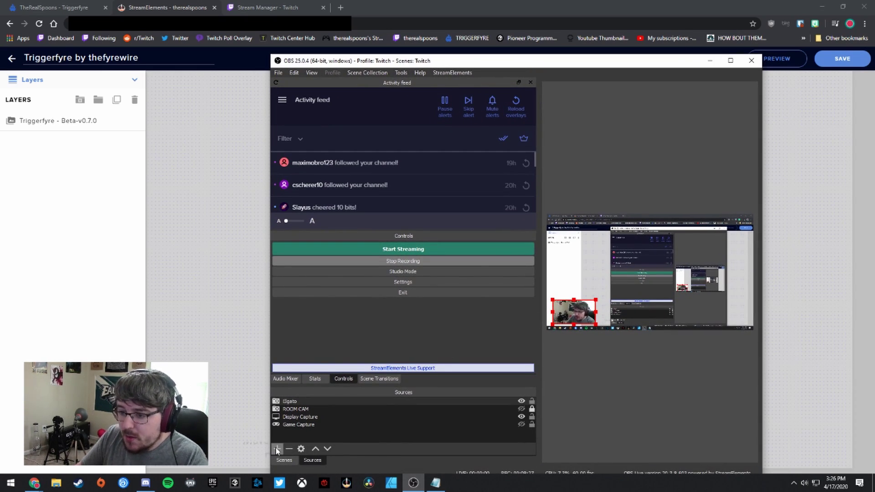
Copy the overlay's URL from StreamElements and create a new browser source named TEST SE OVERLAY in OBS.
left_click(775, 101)
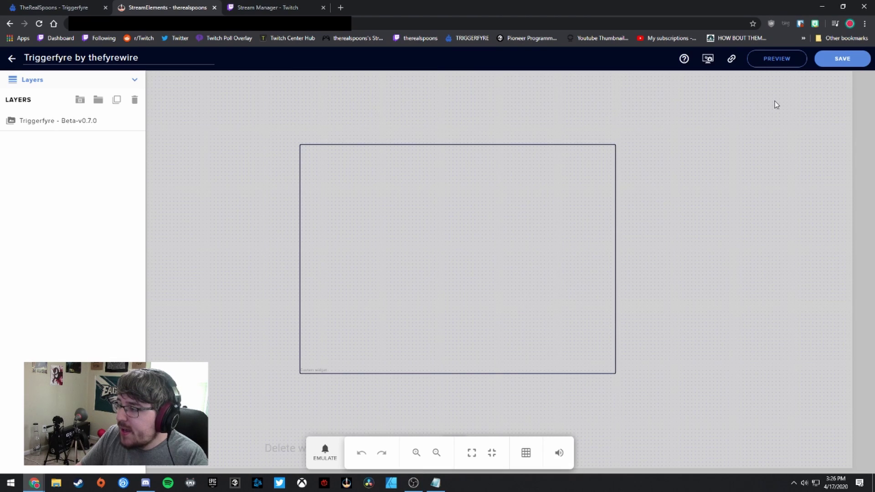
left_click(733, 60)
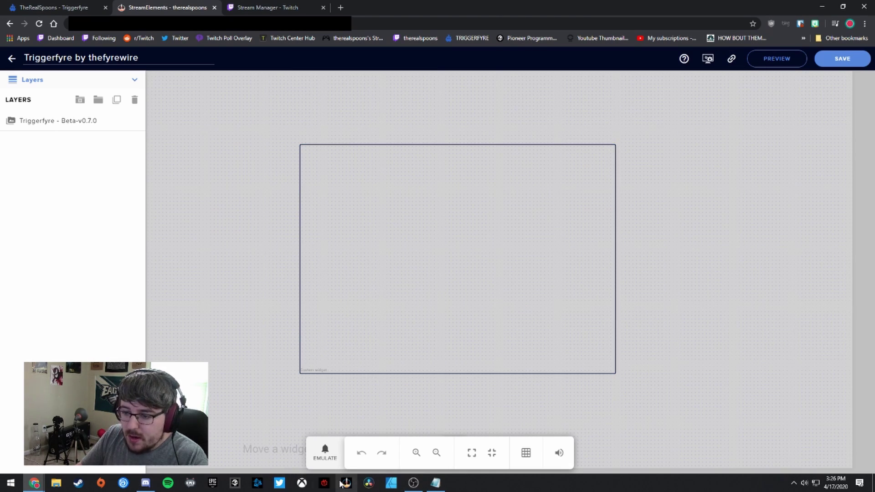
left_click(407, 485)
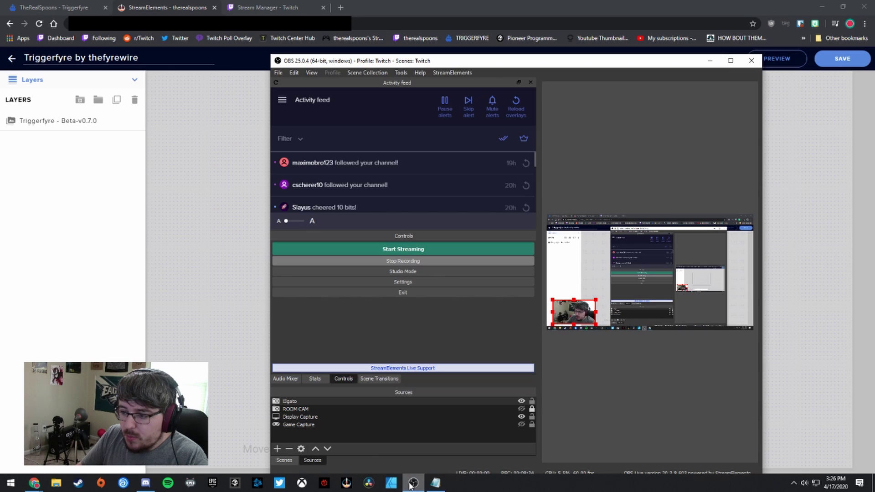
left_click(278, 449)
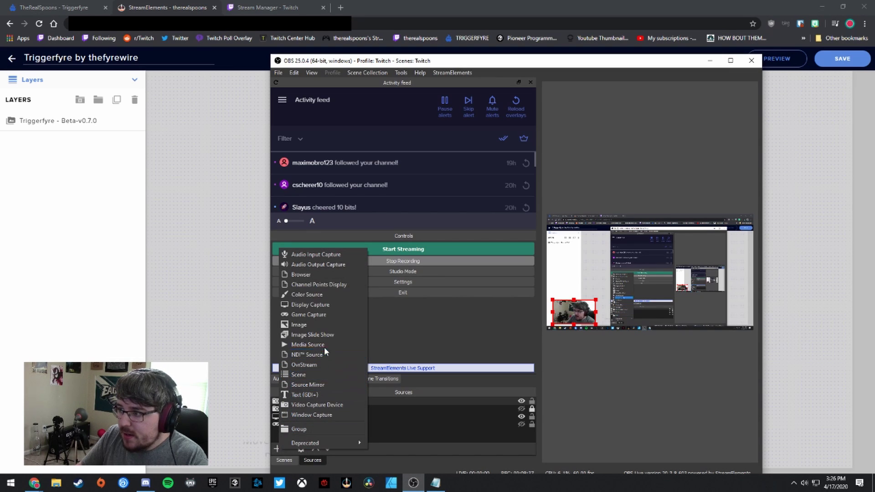
left_click(302, 275)
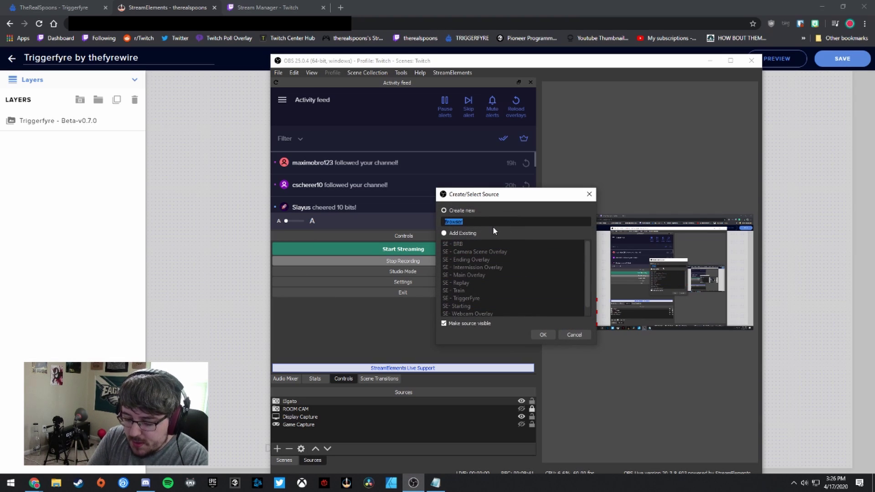
type("TEST SE ")
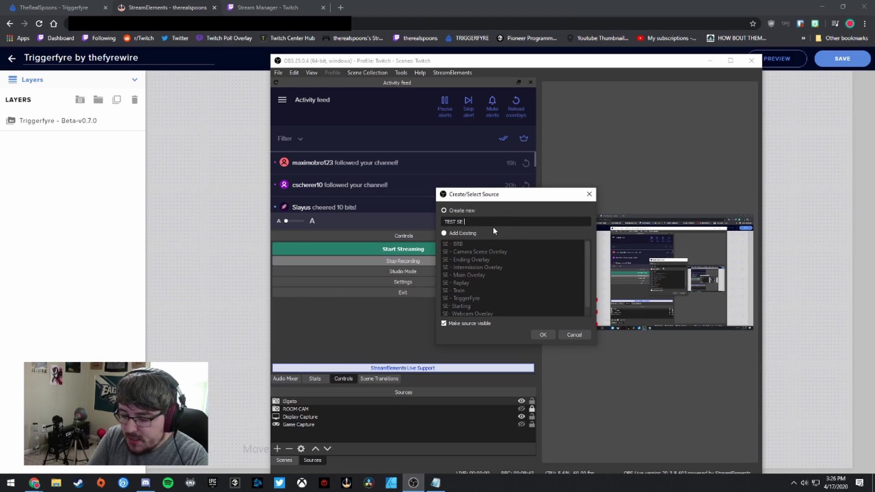
type("OVERLAY")
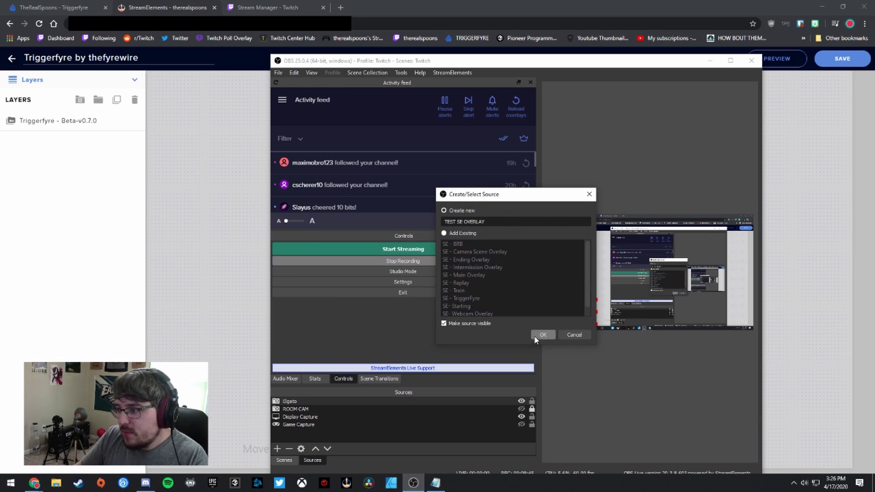
left_click(543, 335)
Set the browser source to the copied private overlay URL, with a width of 1920 and a height of 1080.
left_click_drag(404, 314, 318, 314)
key("ctrl+v")
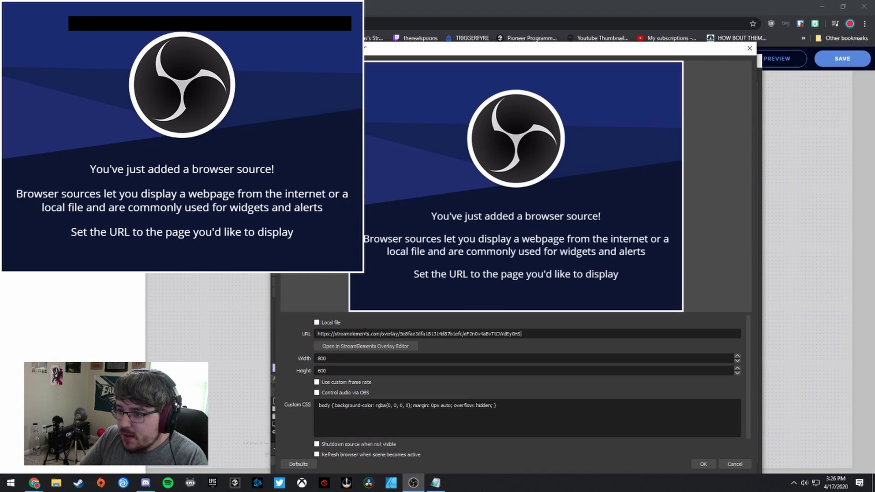
key("BackSpace")
key("BackSpace")
key("BackSpace")
type("1920")
key("Tab")
type("1080")
key("BackSpace")
type("0")
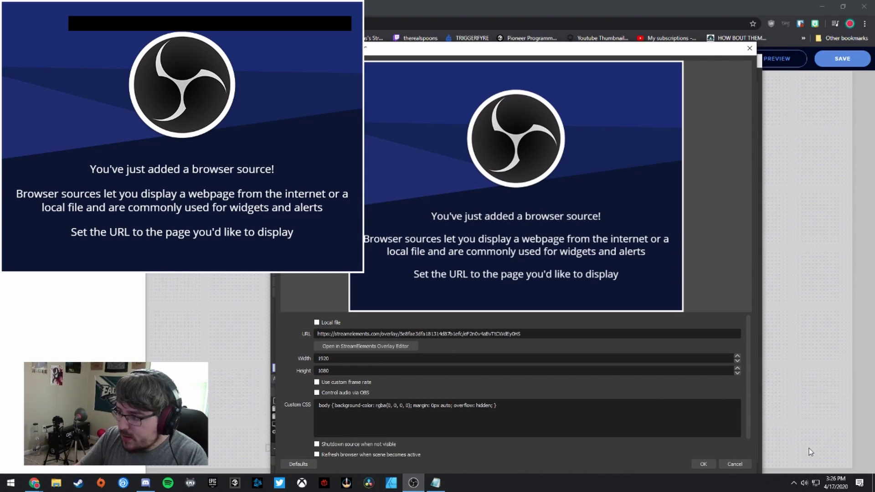
left_click(704, 464)
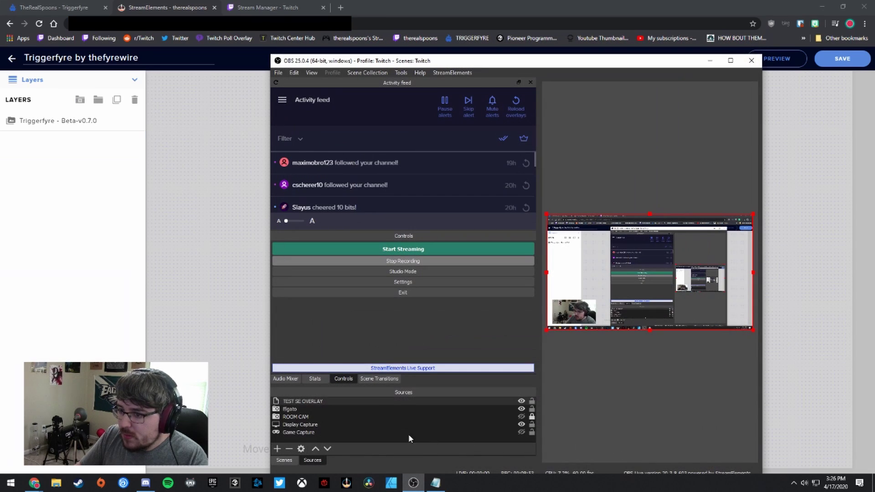
Close the StreamElements page and arrange the Twitch chat pop-out beside the OBS window over Triggerfyre.
left_click(202, 142)
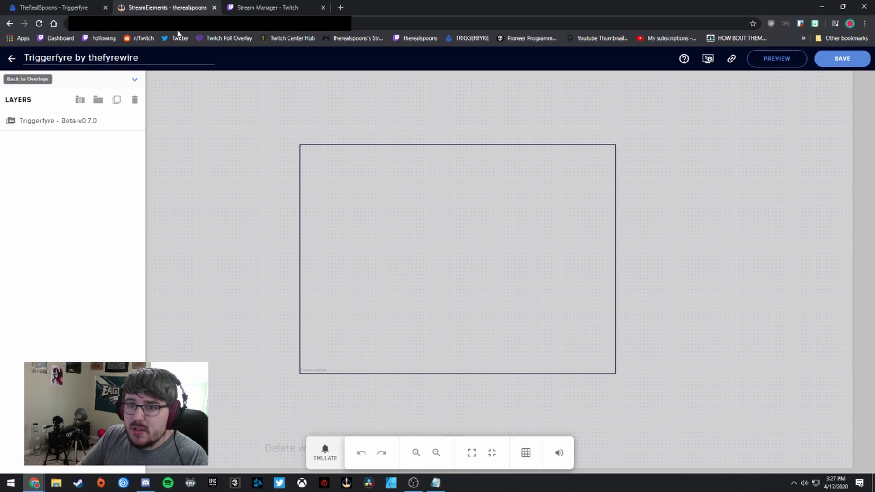
left_click(214, 7)
left_click(66, 8)
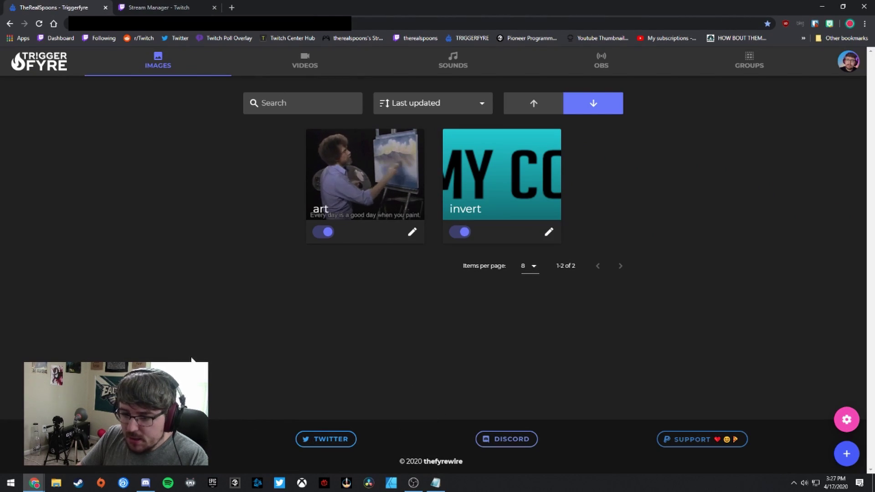
mouse_move(411, 486)
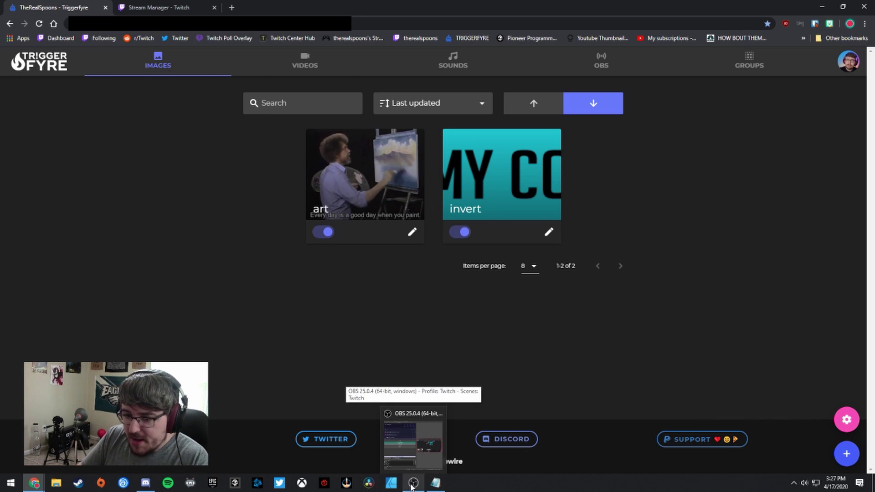
left_click(412, 485)
left_click(34, 483)
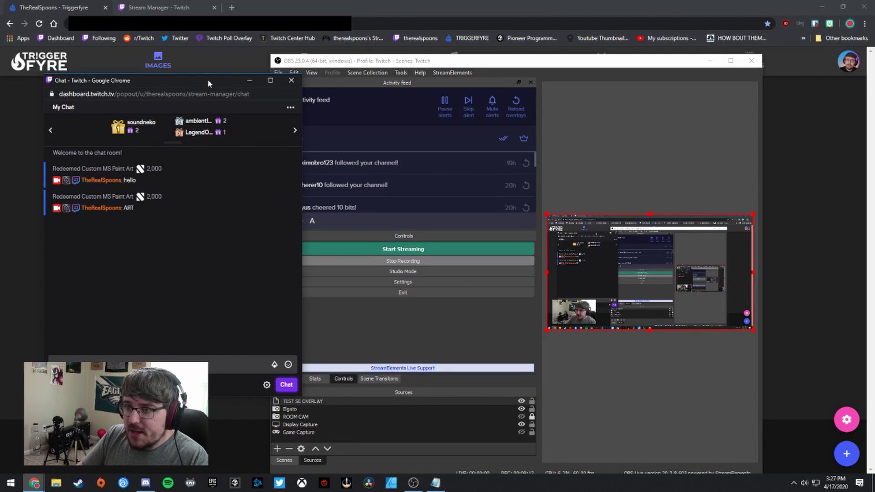
left_click_drag(208, 83, 218, 32)
Redeem the Custom MS Paint Art channel point reward in Twitch chat with the message HELLO STREAMER!
left_click(70, 329)
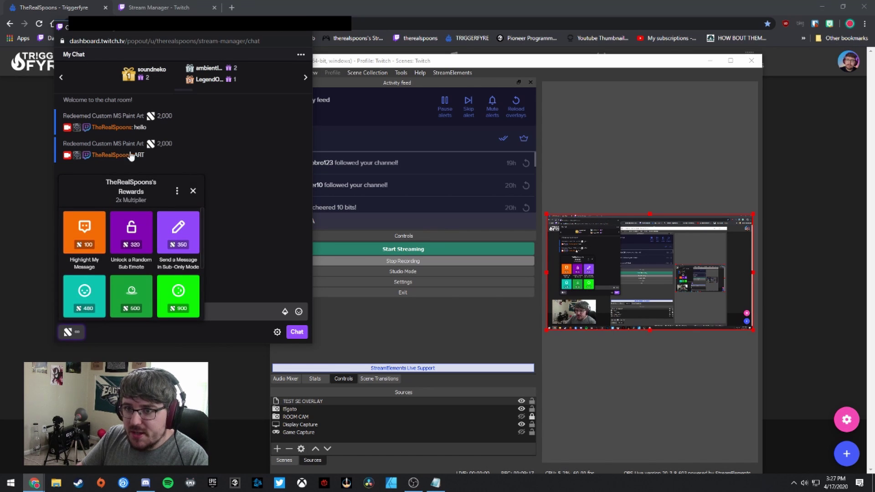
scroll(84, 294, "down", 3)
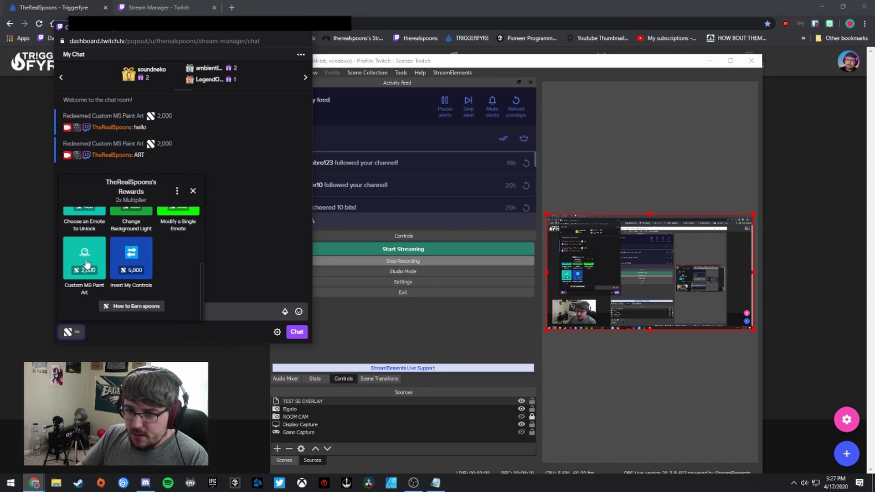
left_click(87, 261)
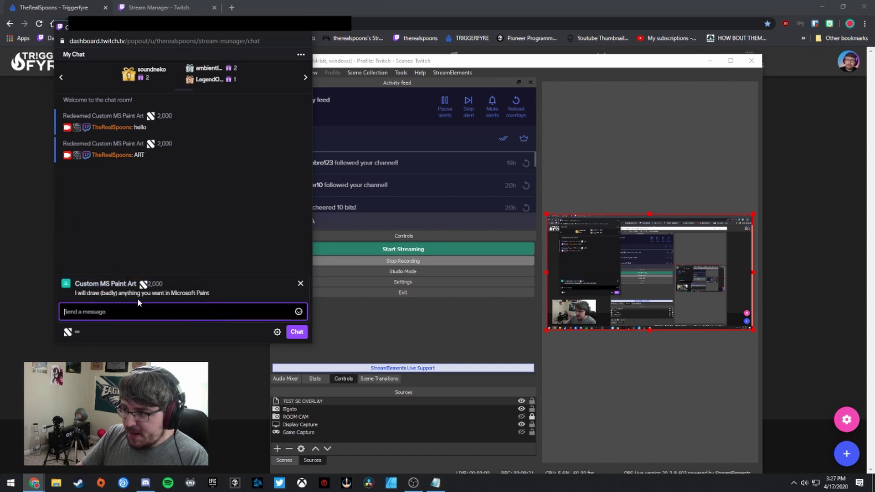
type("HELLO")
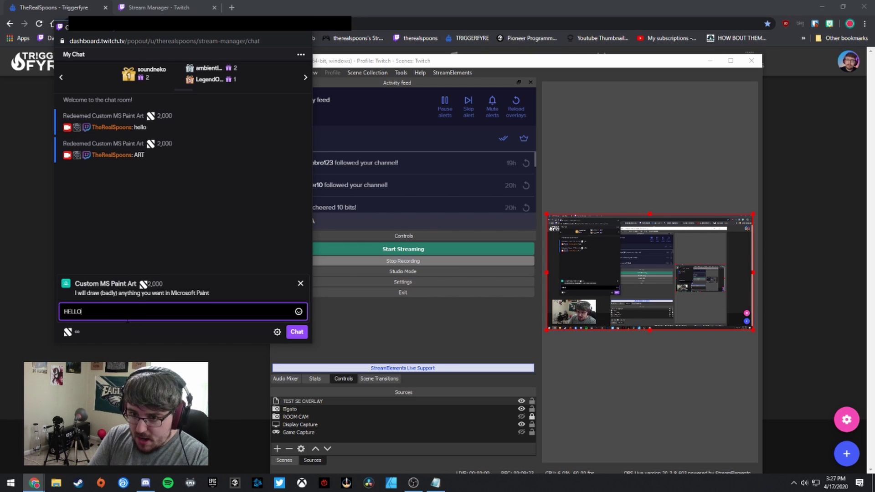
type(" STREAMER")
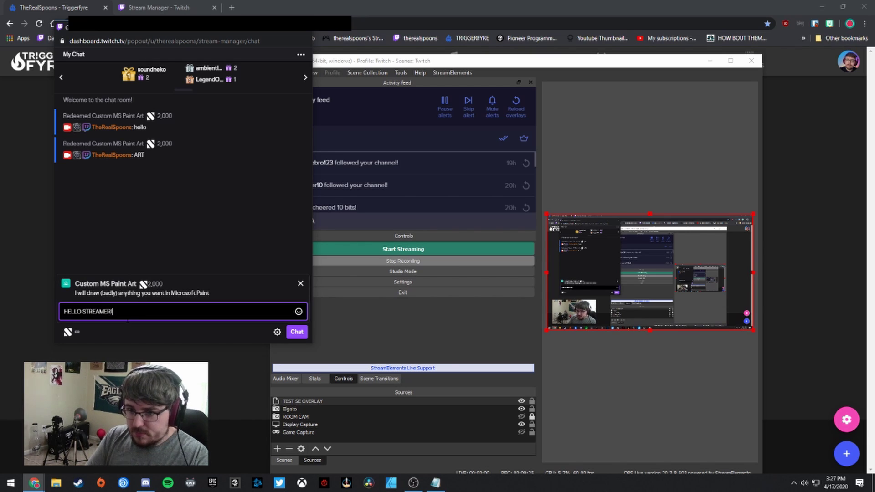
type("!")
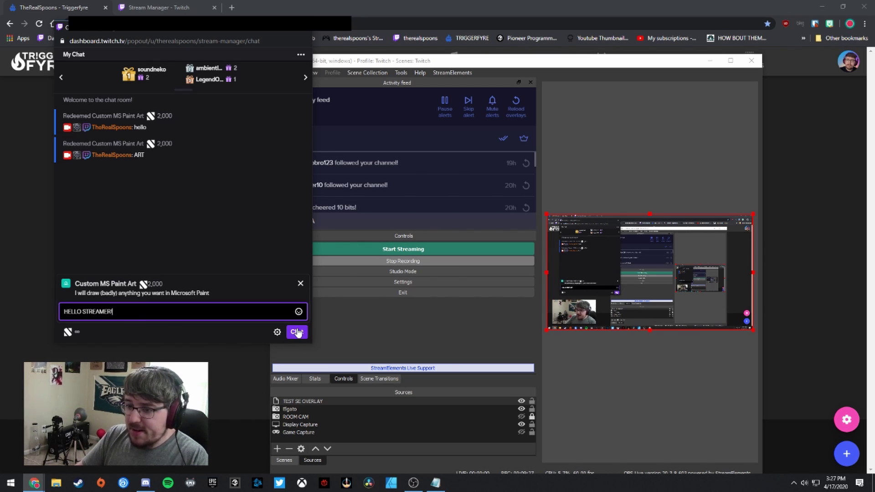
left_click(297, 332)
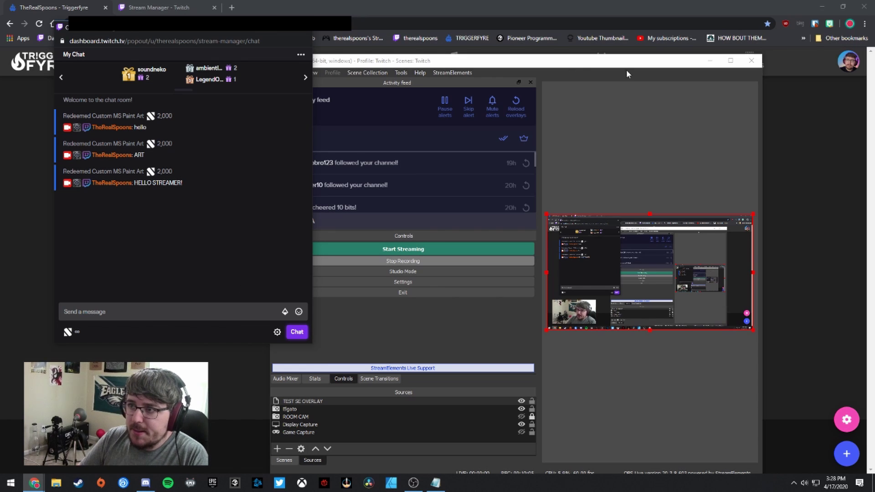
Put away the OBS window and return to Triggerfyre's image triggers in front of the chat pop-out.
left_click_drag(556, 63, 518, 73)
left_click(673, 70)
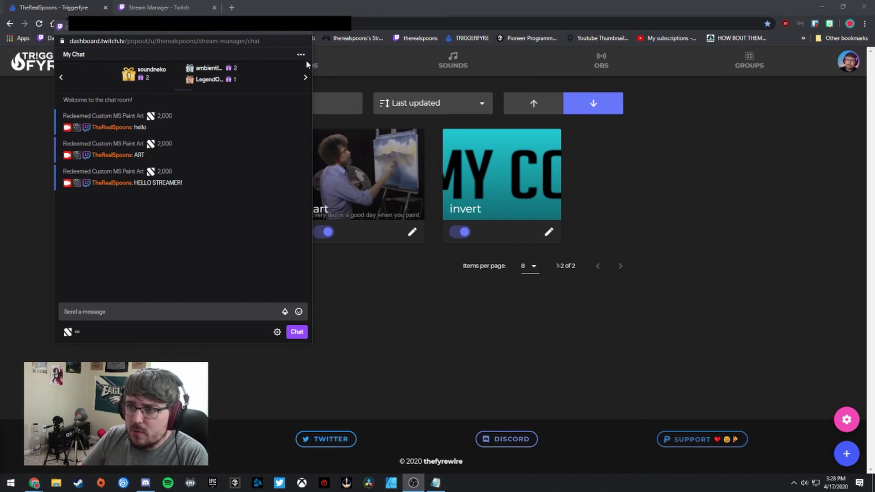
left_click(406, 306)
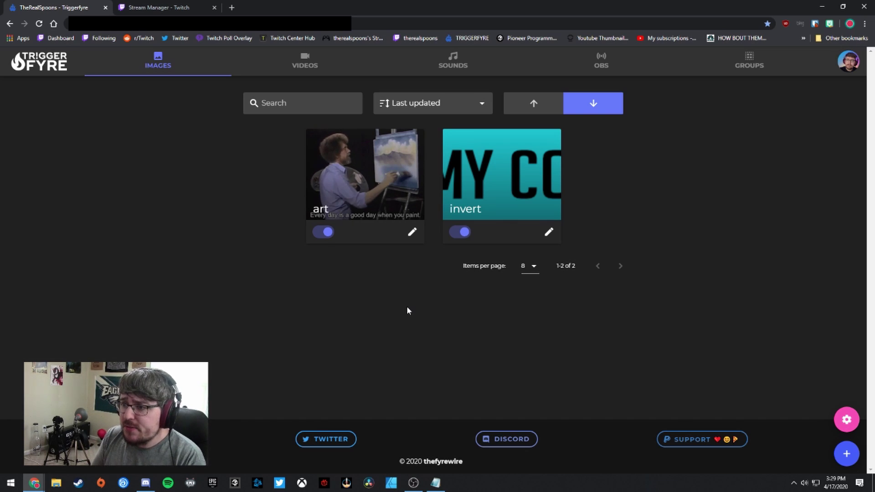
Examine the art image trigger's basic and advanced settings.
left_click(412, 232)
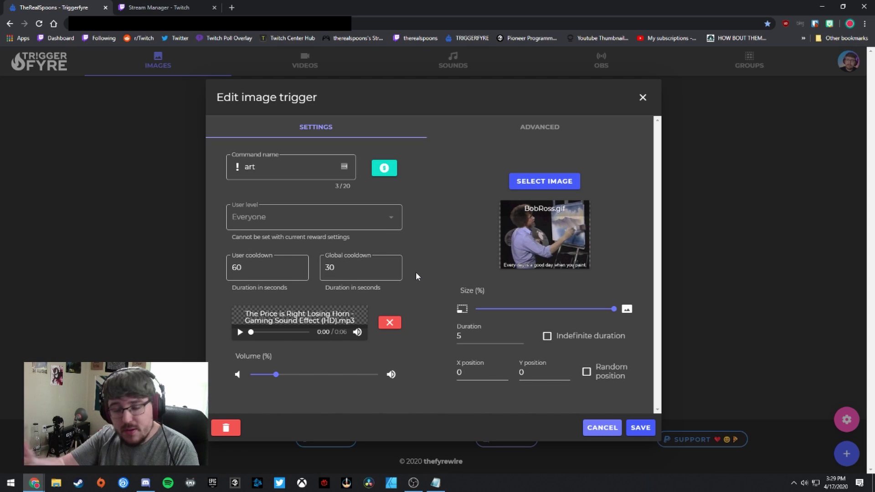
left_click(539, 128)
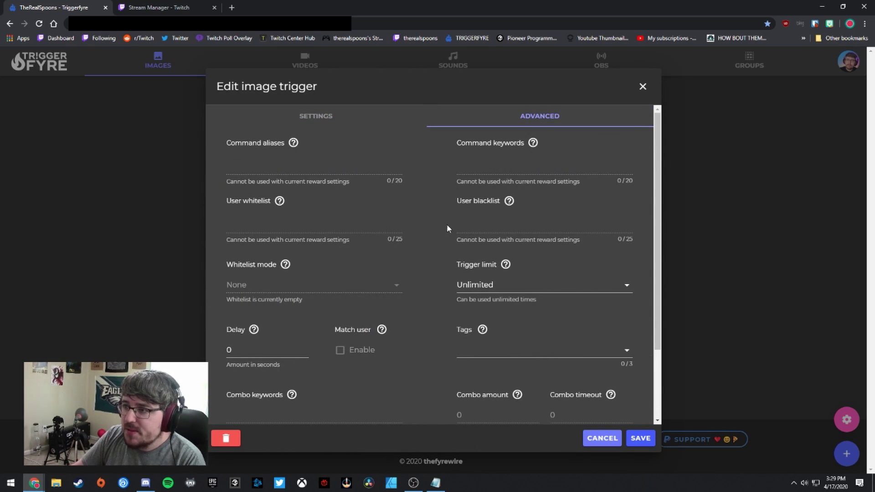
scroll(446, 228, "down", 2)
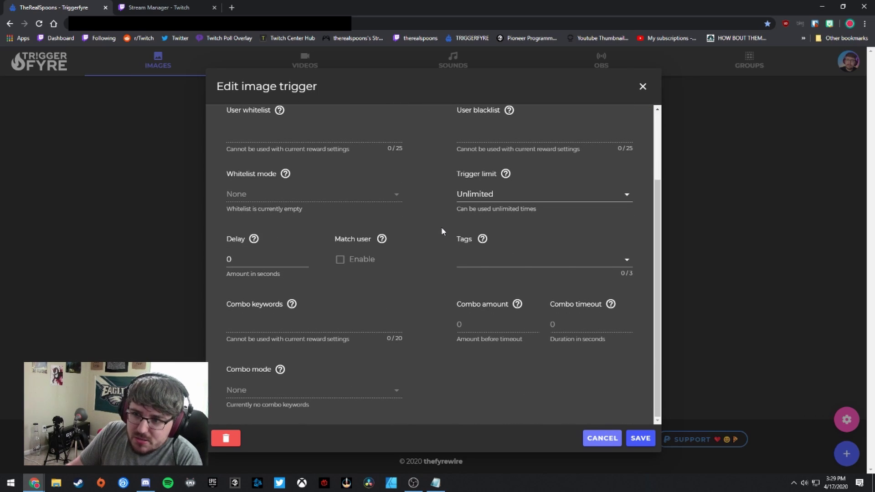
scroll(439, 228, "up", 2)
scroll(439, 228, "down", 2)
scroll(438, 228, "up", 2)
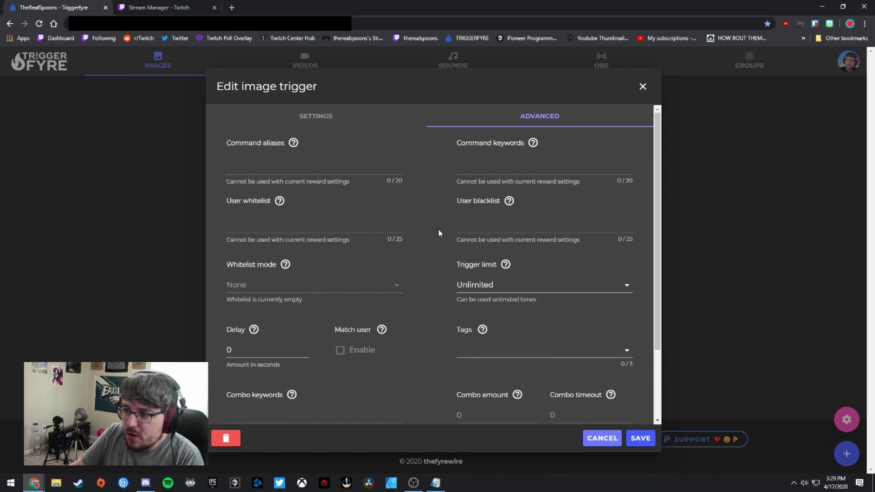
left_click(318, 119)
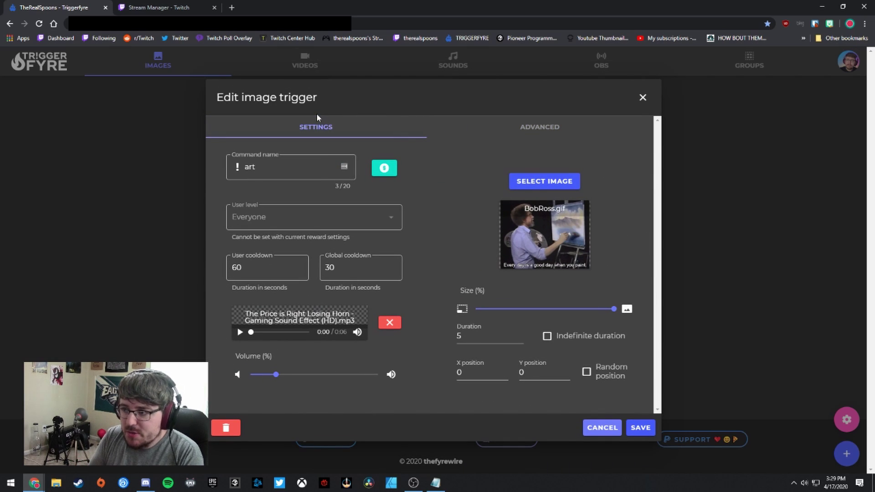